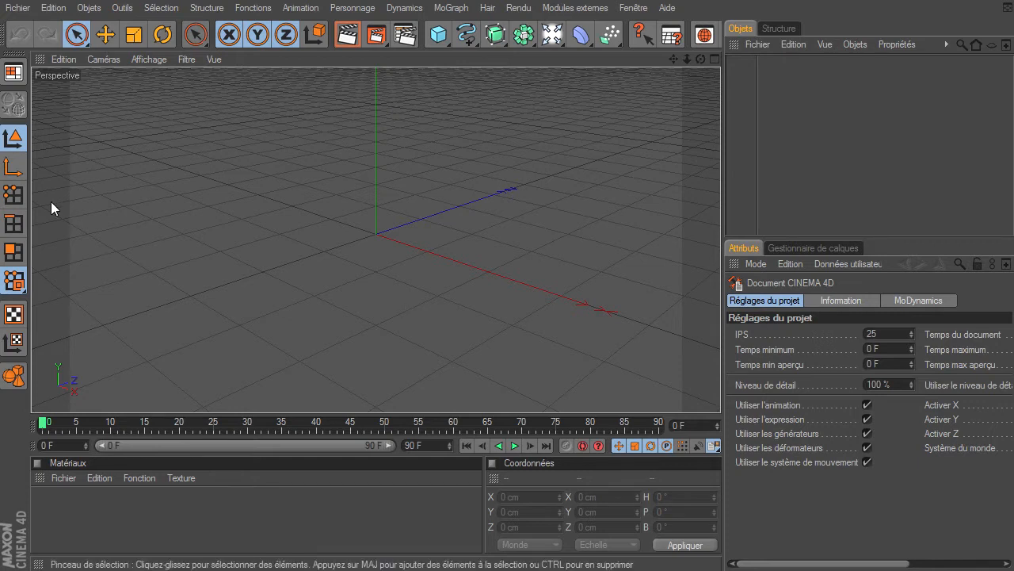
Open the fireworks scene and inspect its Arrière plan background object and the Mat material.
{"action": "left_click", "coordinate": [18, 8]}
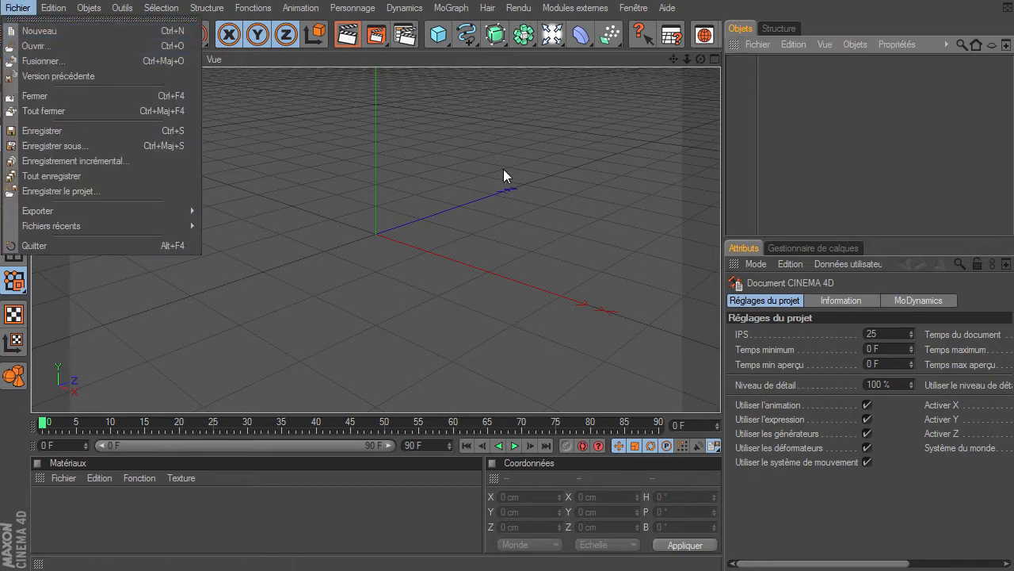
{"action": "left_click", "coordinate": [584, 196]}
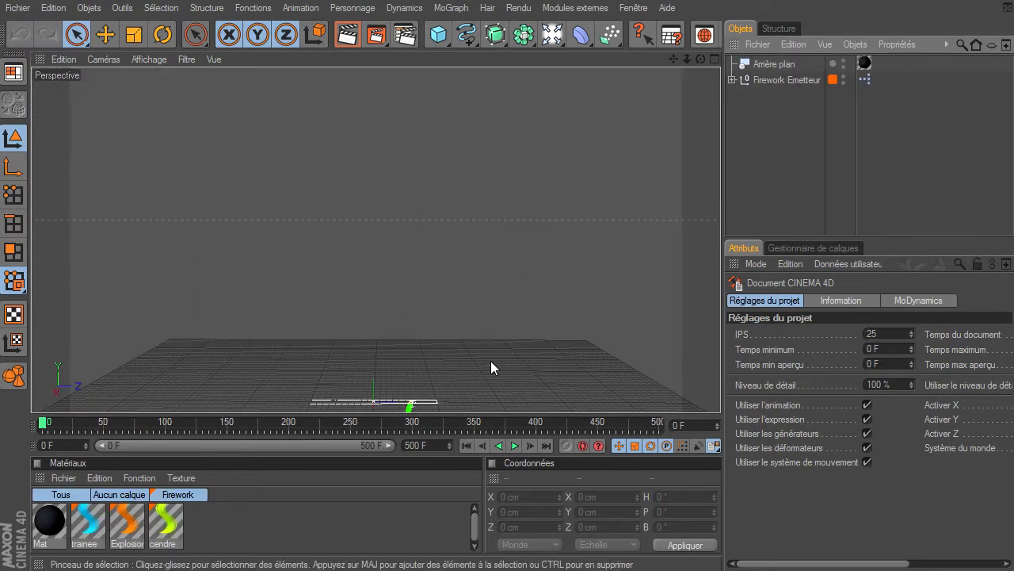
{"action": "left_click_drag", "start_coordinate": [869, 239], "coordinate": [872, 181]}
{"action": "left_click", "coordinate": [767, 64]}
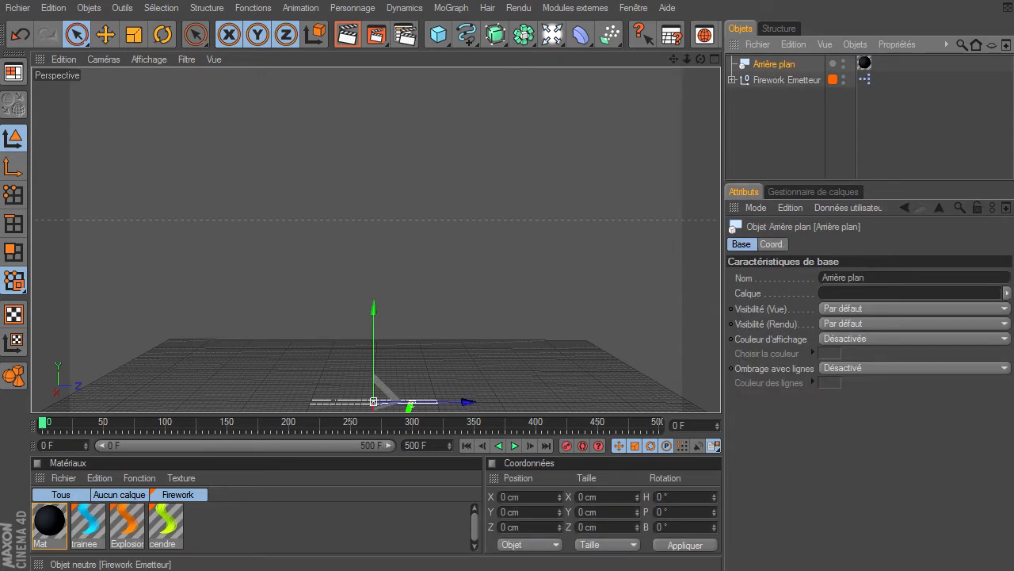
{"action": "left_click", "coordinate": [35, 520]}
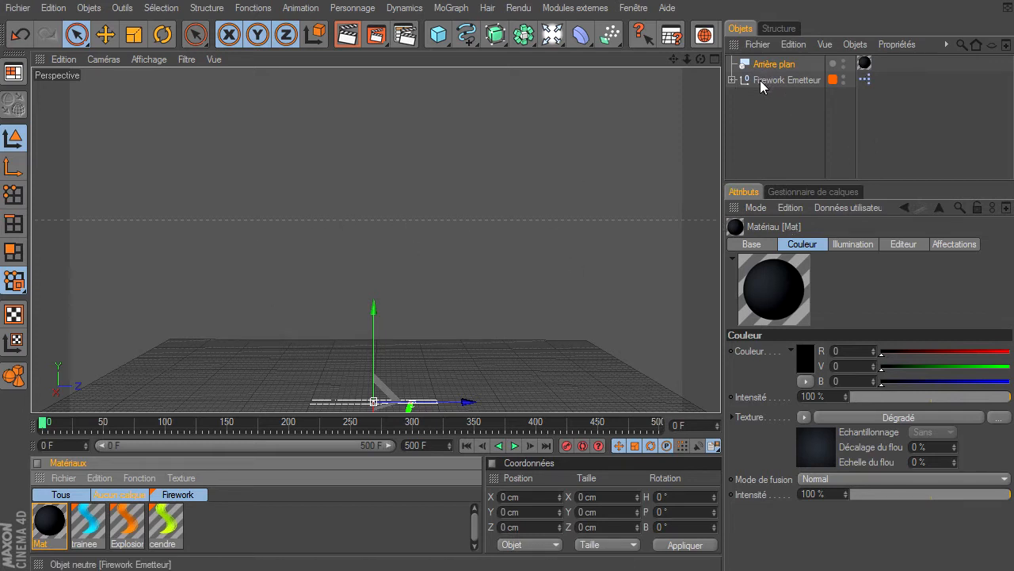
Examine the Firework Emetteur object, the Firework layer, and the trainee, Explosion and cendre hair materials, leaving nothing selected.
{"action": "left_click", "coordinate": [785, 80]}
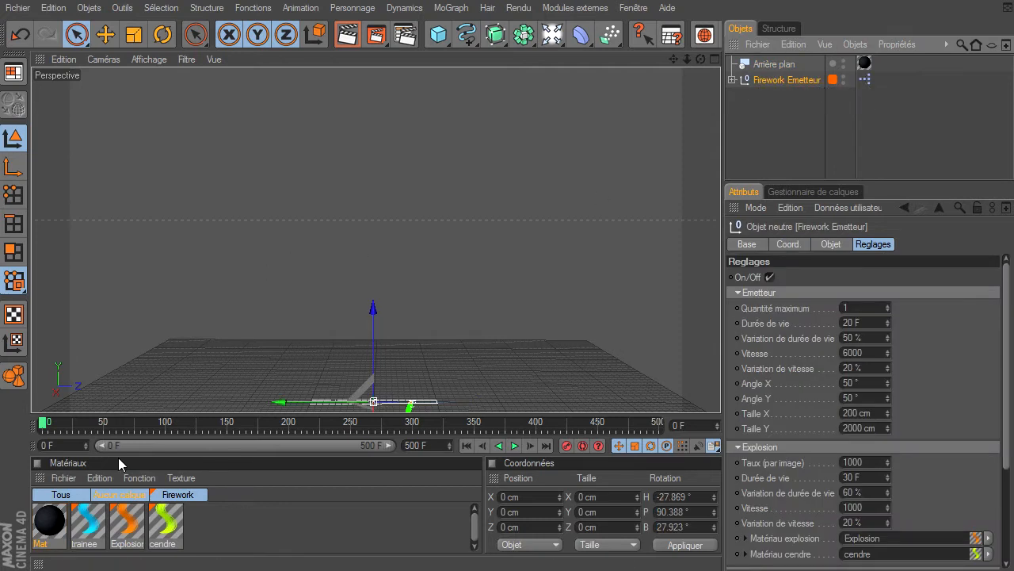
{"action": "left_click", "coordinate": [777, 191]}
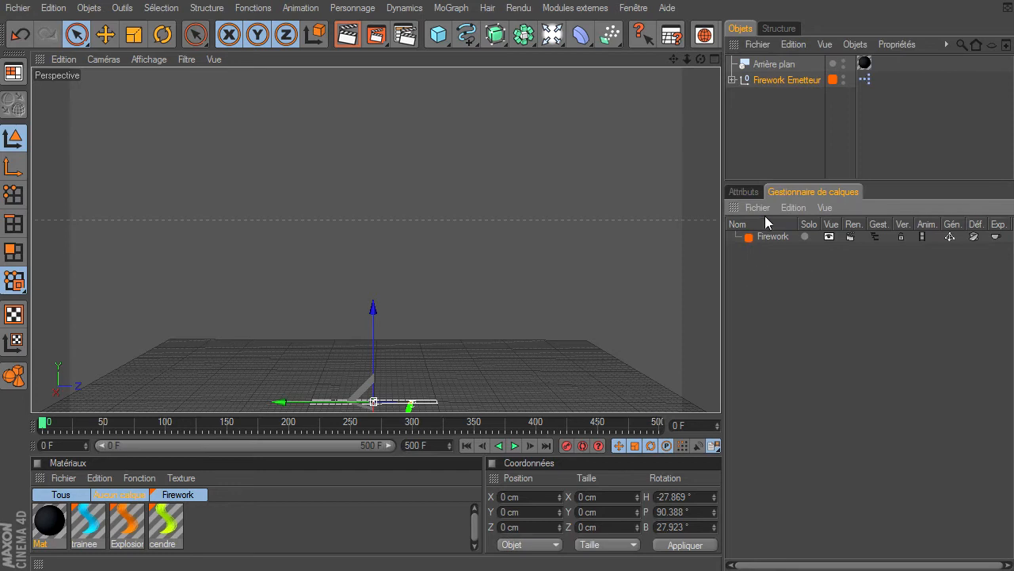
{"action": "left_click", "coordinate": [741, 192]}
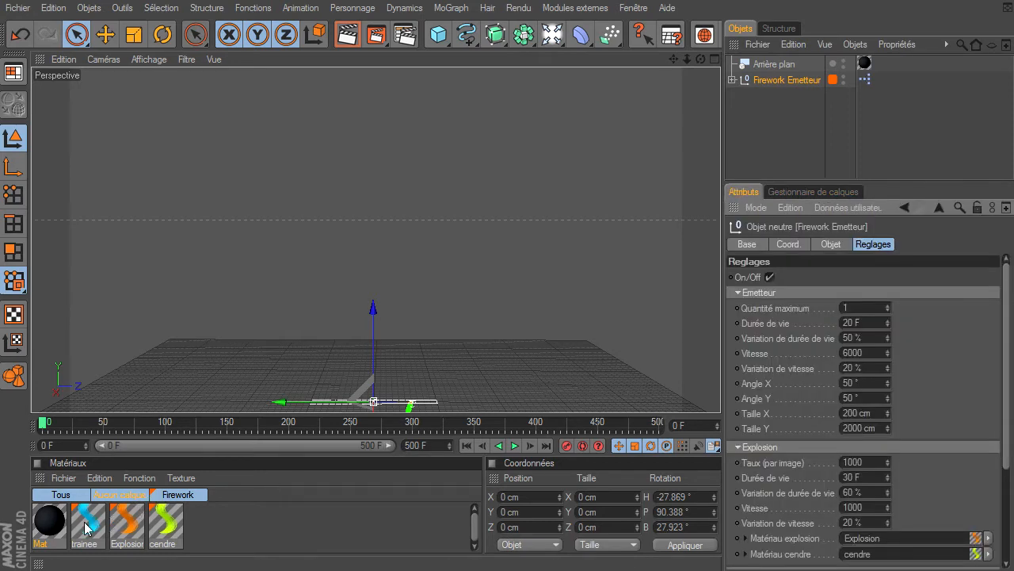
{"action": "left_click", "coordinate": [87, 523]}
{"action": "left_click", "coordinate": [127, 523]}
{"action": "left_click", "coordinate": [166, 524]}
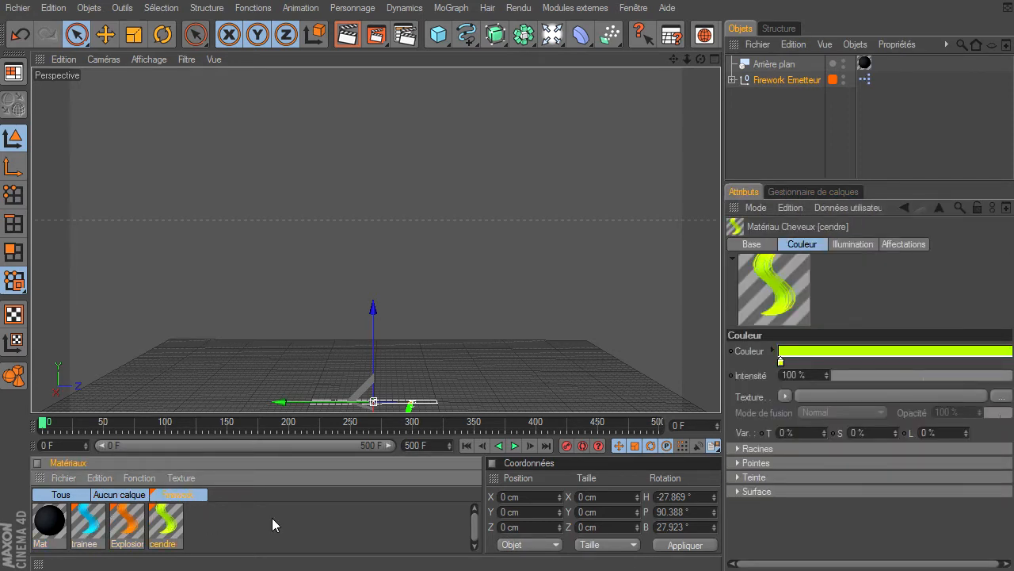
{"action": "left_click", "coordinate": [242, 527]}
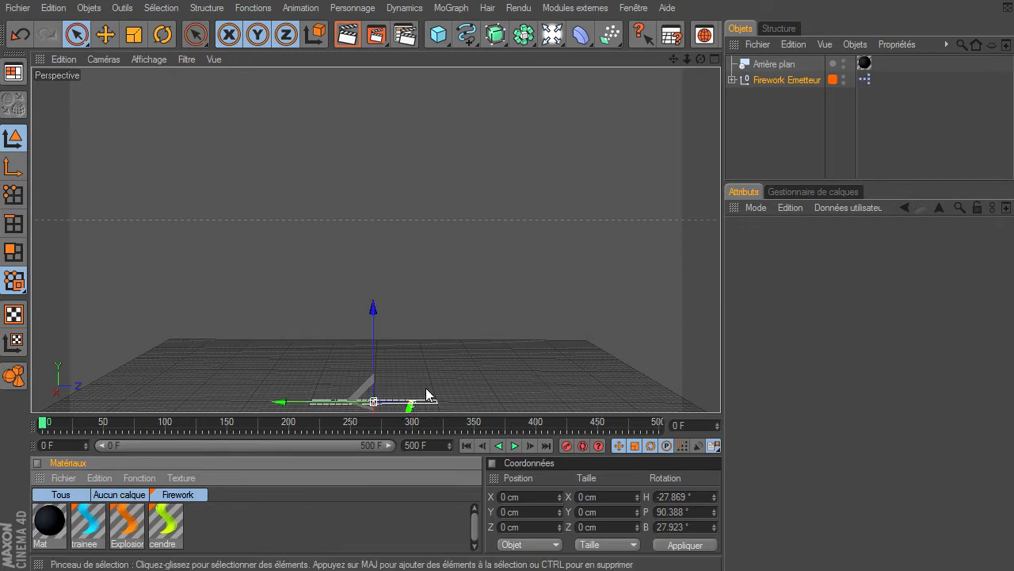
{"action": "left_click", "coordinate": [753, 111]}
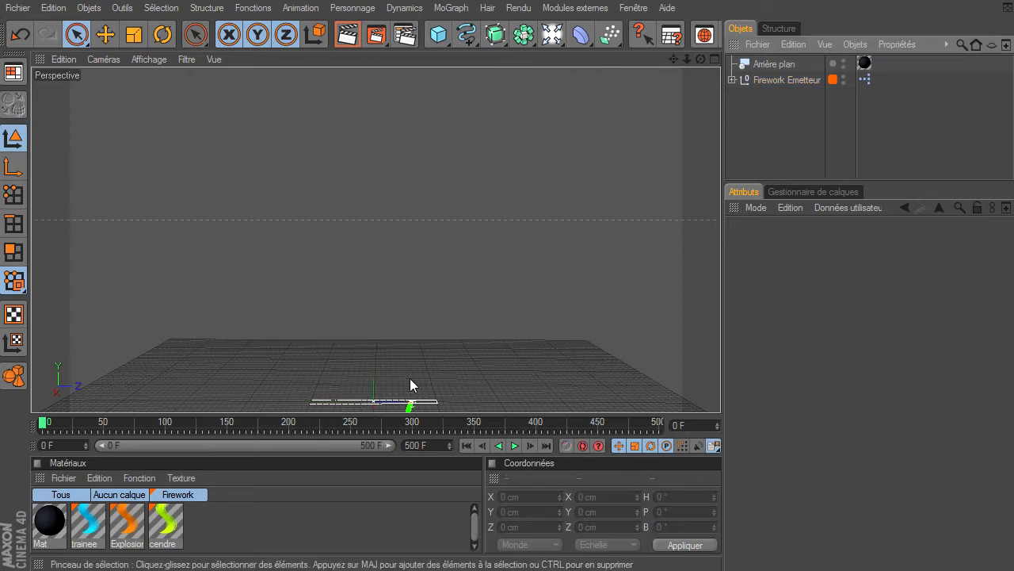
Review the Emetteur, Explosion and Trainée settings of the Firework Emetteur object in an enlarged attributes area.
{"action": "left_click", "coordinate": [792, 79]}
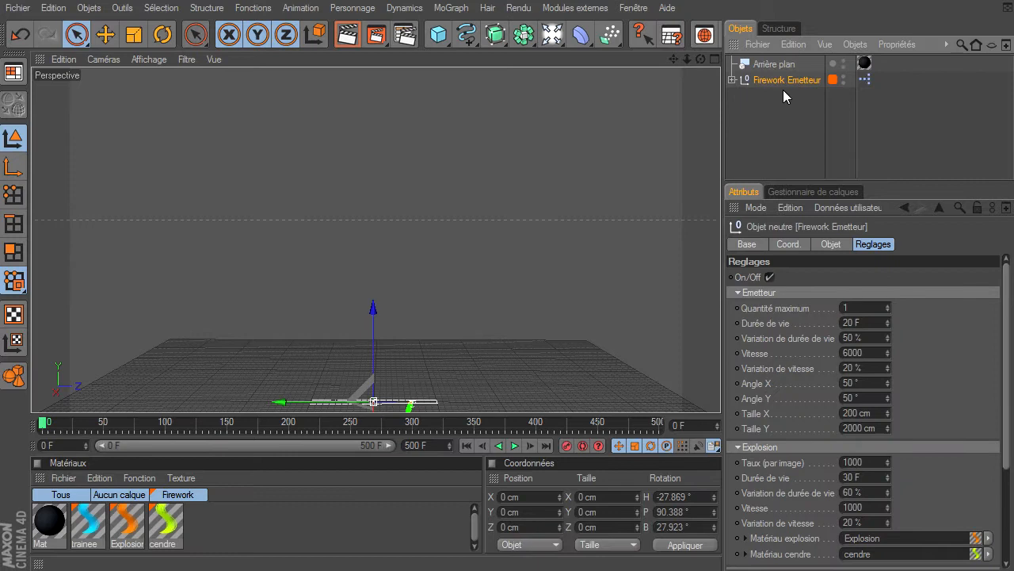
{"action": "left_click_drag", "start_coordinate": [917, 181], "coordinate": [919, 113]}
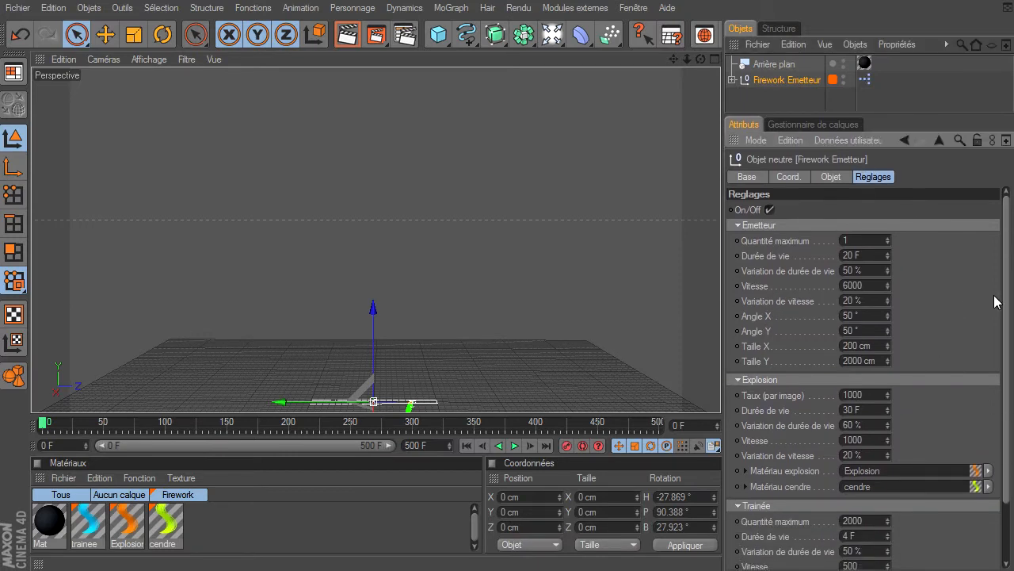
{"action": "scroll", "coordinate": [1006, 301], "scroll_direction": "down", "scroll_amount": 3}
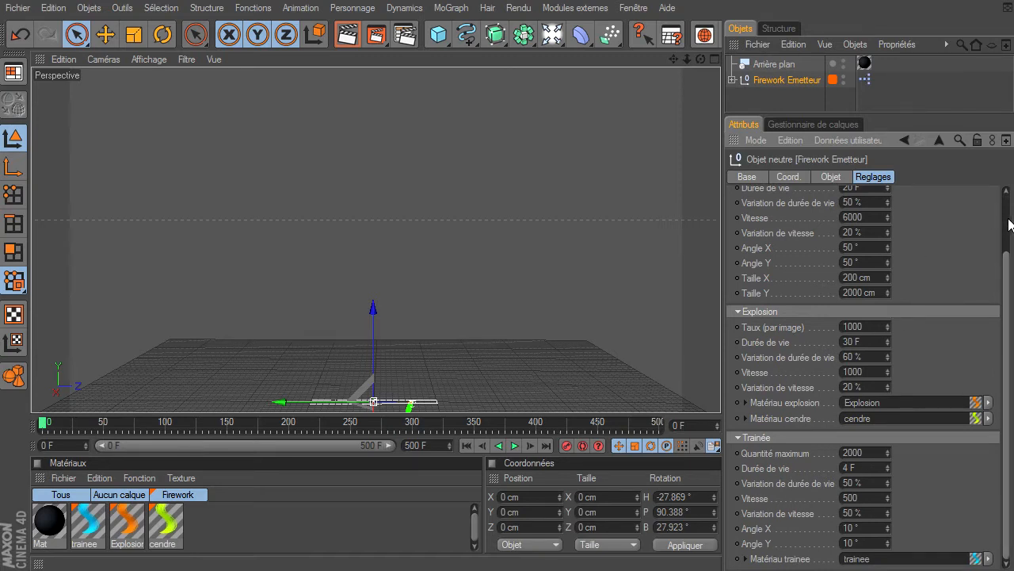
Try a Taille Y of 4000 cm on the firework emitter at the first frame, and restore it to 2000 cm.
{"action": "scroll", "coordinate": [1010, 224], "scroll_direction": "up", "scroll_amount": 3}
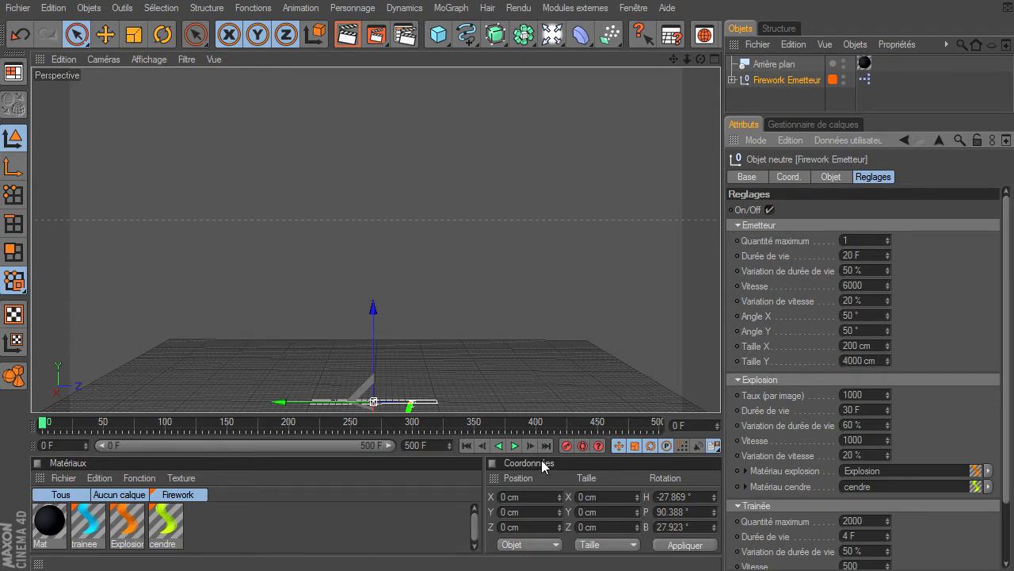
{"action": "left_click", "coordinate": [468, 445]}
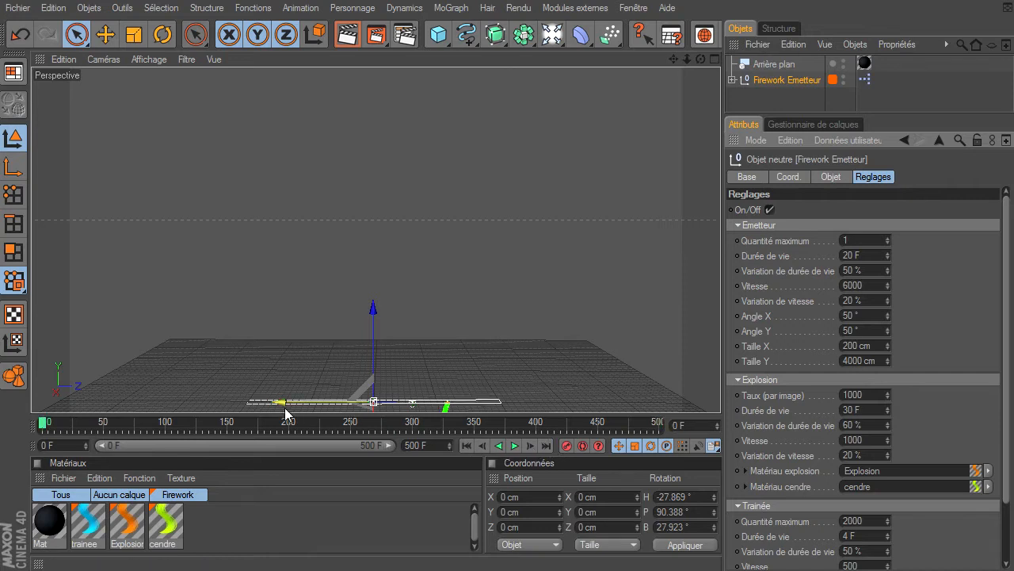
{"action": "type", "text": "200000"}
{"action": "key", "text": "Return"}
{"action": "left_click", "coordinate": [857, 360]}
{"action": "key", "text": "Delete"}
{"action": "key", "text": "Delete"}
{"action": "key", "text": "shift+Tab"}
{"action": "key", "text": "Return"}
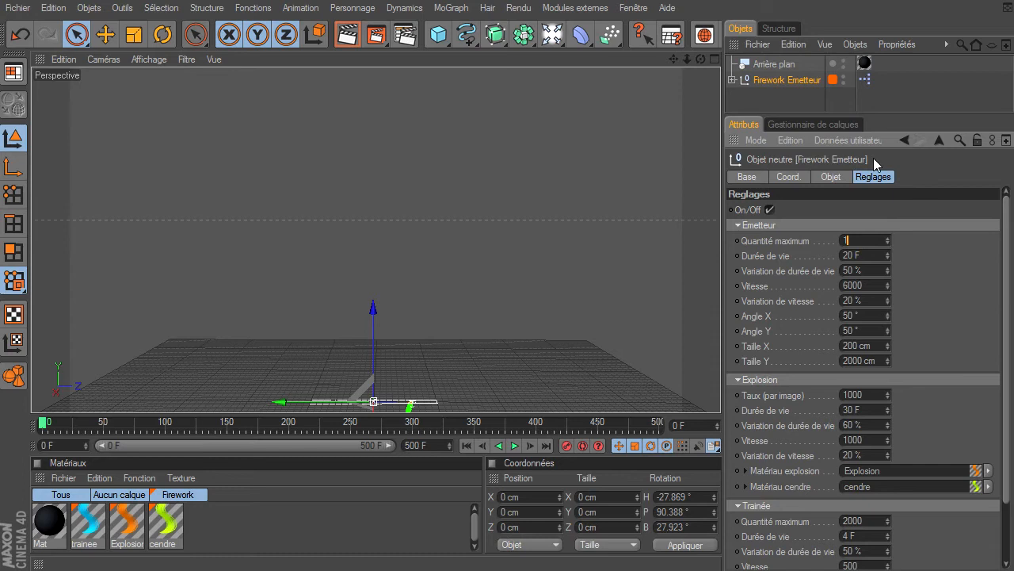
Open the Firework Emetteur's XPresso network, examine its particle nodes and connections in an enlarged window, and close it.
{"action": "double_click", "coordinate": [864, 79]}
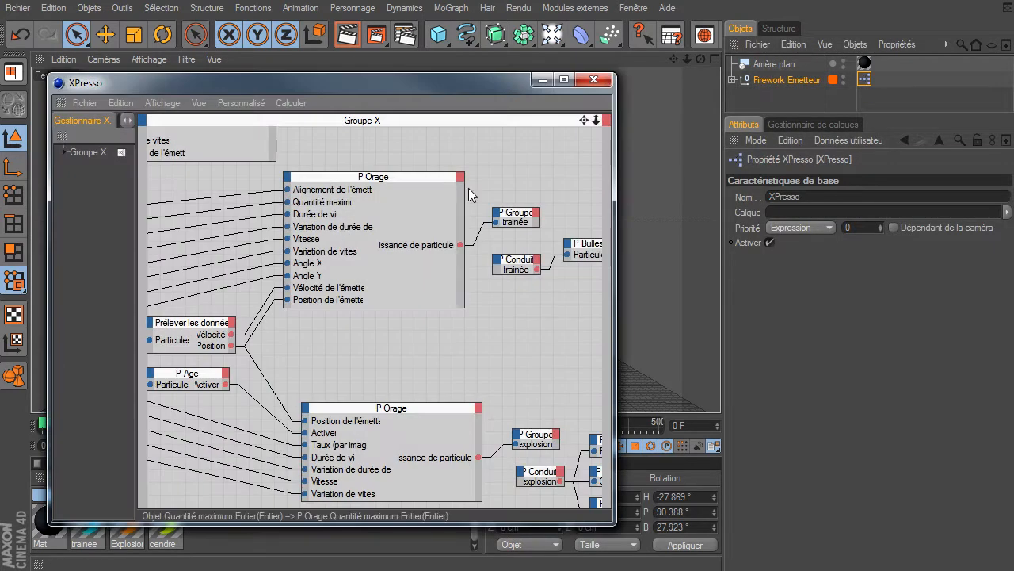
{"action": "left_click_drag", "start_coordinate": [616, 188], "coordinate": [853, 187]}
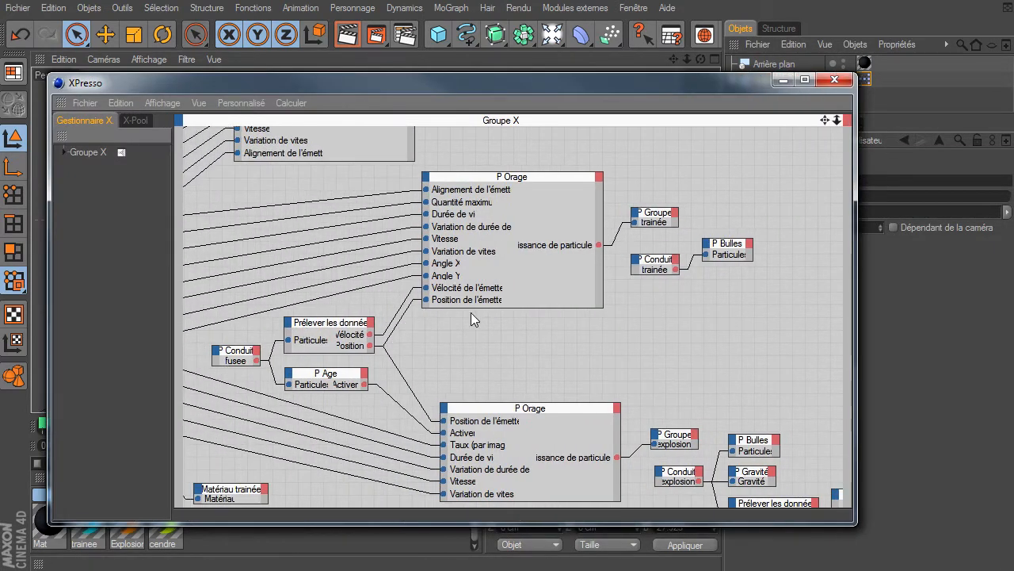
{"action": "left_click_drag", "start_coordinate": [824, 121], "coordinate": [753, 392]}
{"action": "middle_click_drag", "start_coordinate": [753, 392], "coordinate": [764, 279], "text": "alt"}
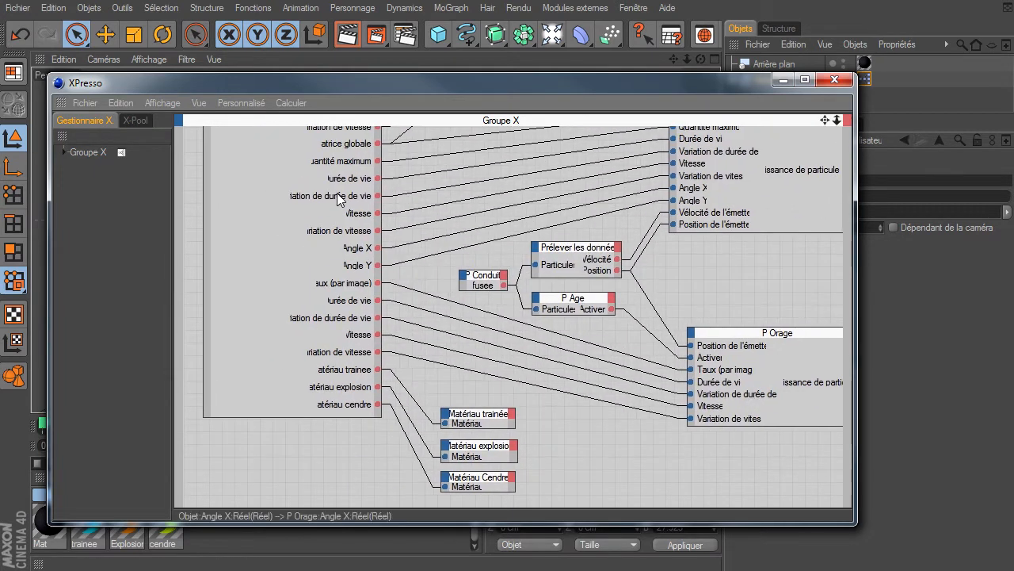
{"action": "left_click", "coordinate": [835, 80]}
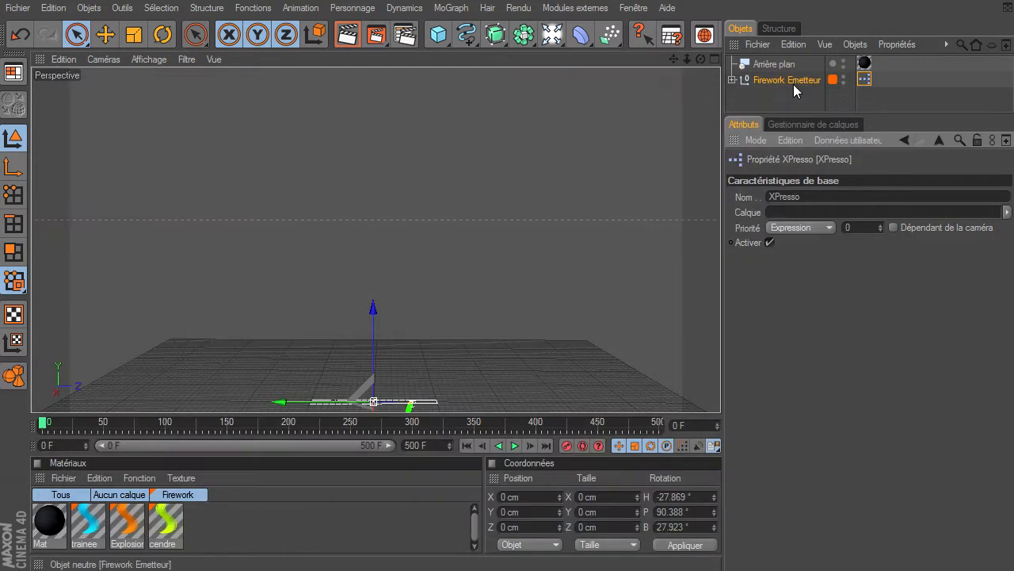
Go through the Firework Emetteur's Emetteur, Explosion and Trainée setting groups, including the explosion material's embedded settings.
{"action": "left_click", "coordinate": [793, 81]}
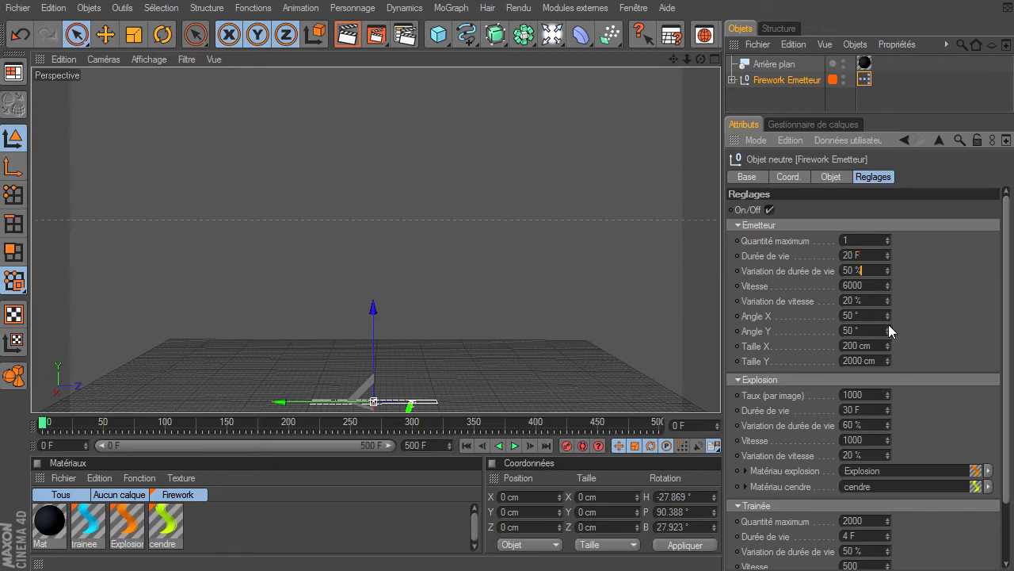
{"action": "left_click", "coordinate": [736, 228]}
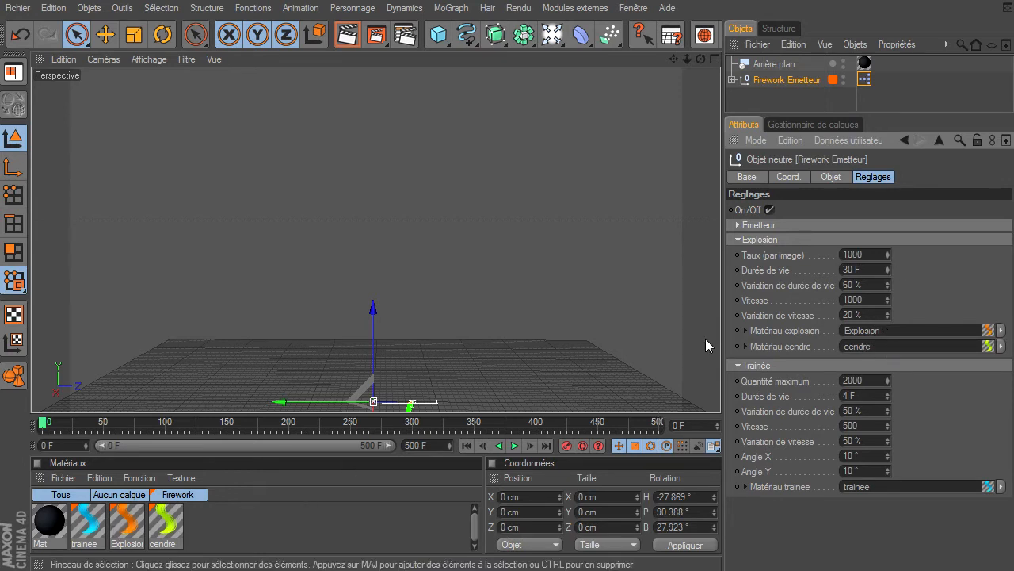
{"action": "left_click", "coordinate": [745, 330]}
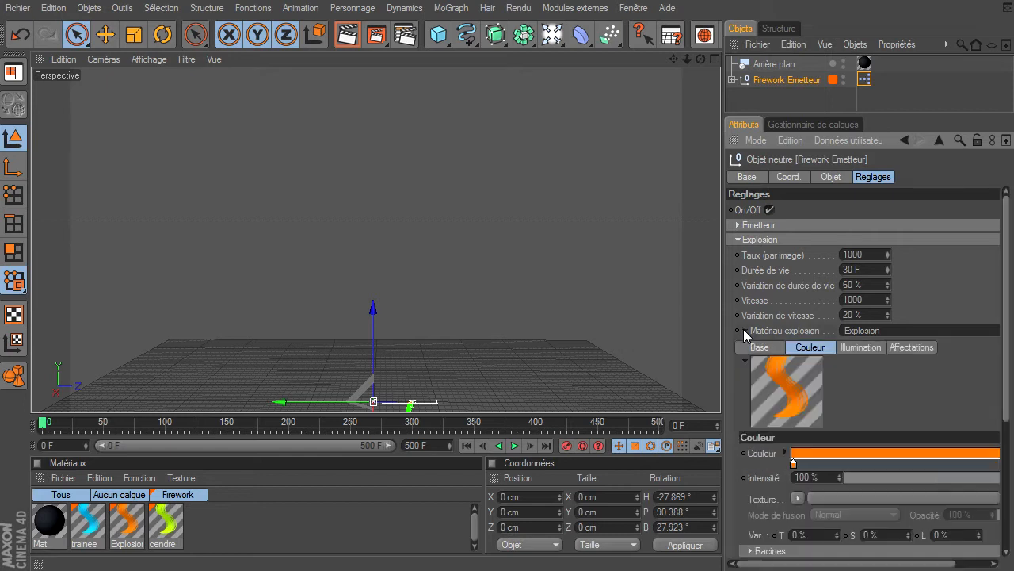
{"action": "left_click", "coordinate": [745, 330]}
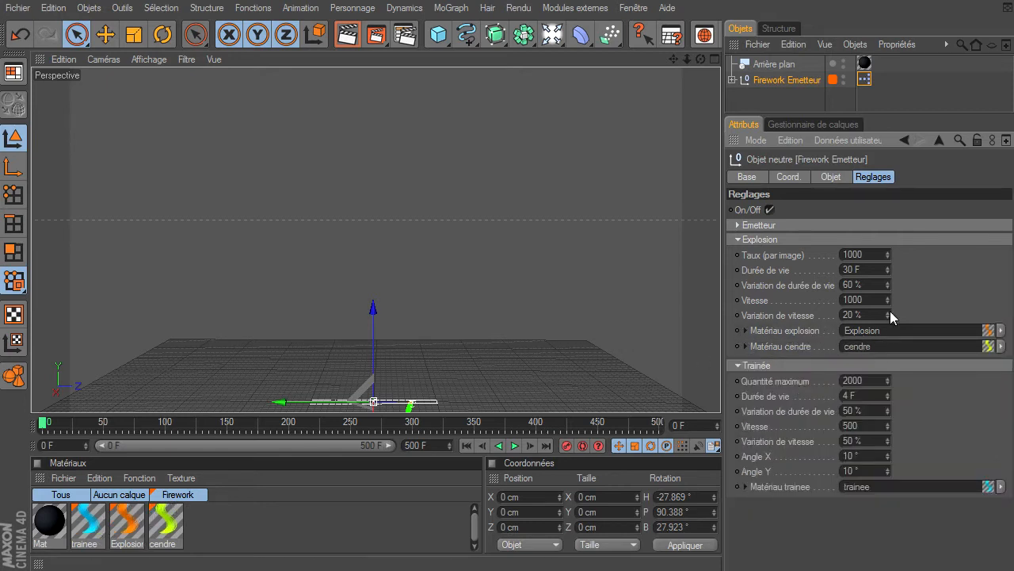
{"action": "left_click", "coordinate": [735, 239]}
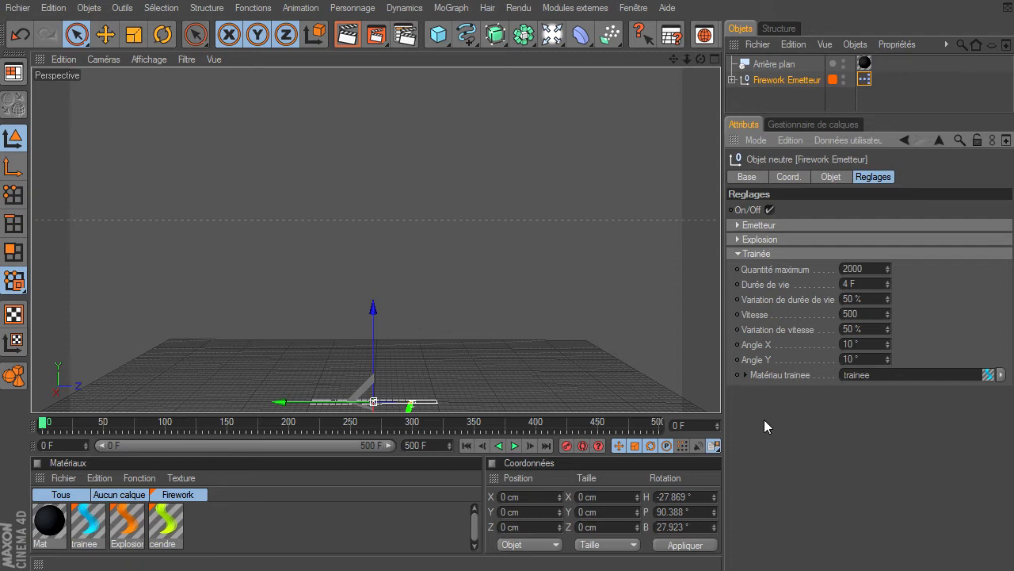
{"action": "left_click", "coordinate": [737, 239]}
{"action": "left_click", "coordinate": [738, 225]}
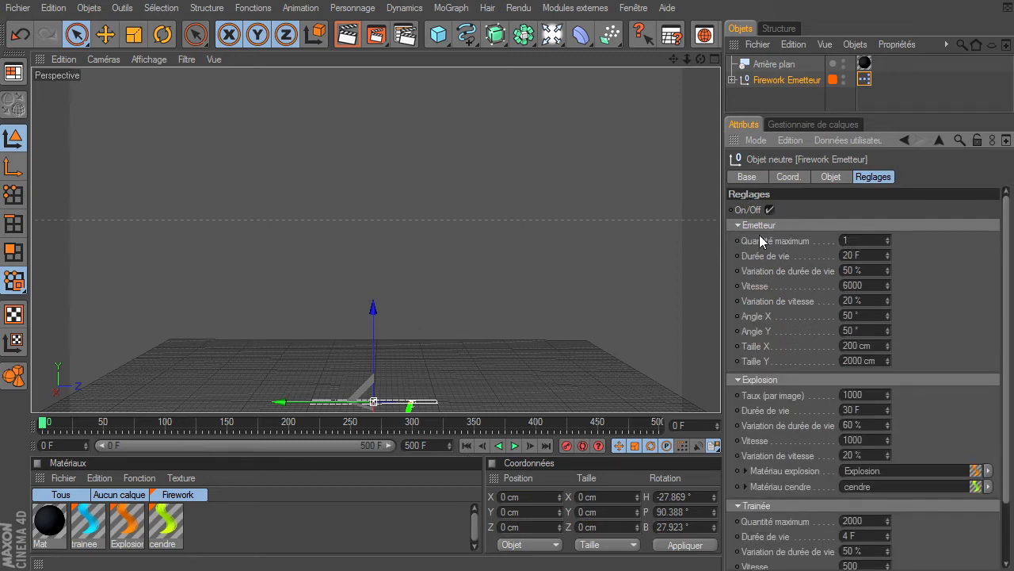
Switch the Firework Emetteur off, play the animation to check the effect, and return to the first frame with it switched back on.
{"action": "left_click", "coordinate": [770, 210]}
{"action": "left_click", "coordinate": [514, 446]}
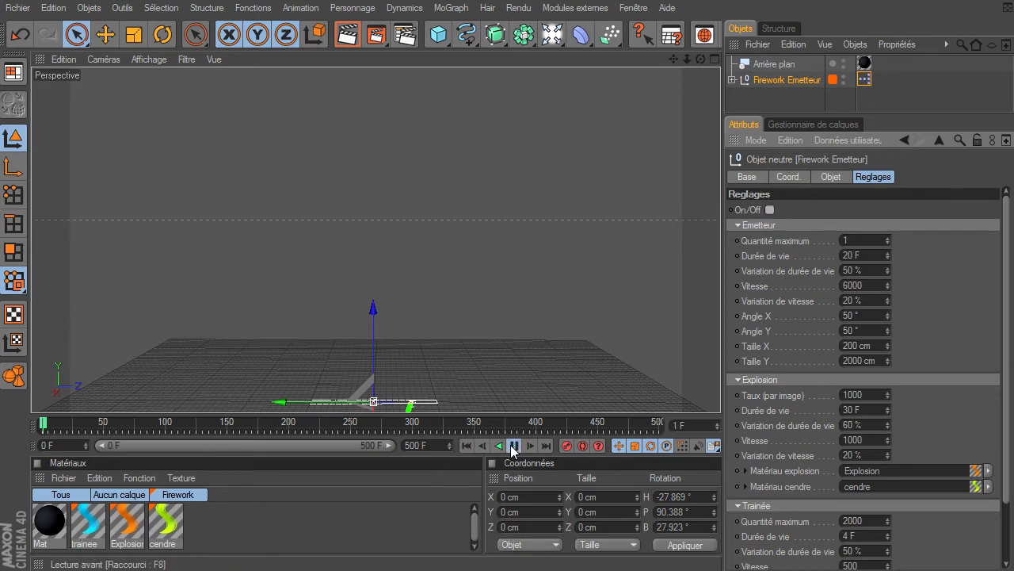
{"action": "left_click", "coordinate": [466, 446]}
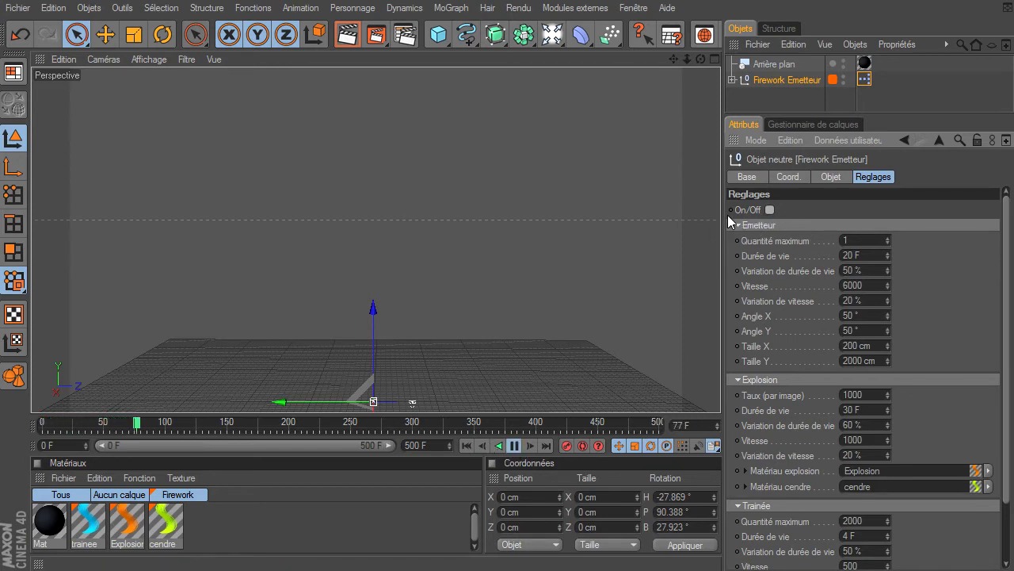
{"action": "left_click", "coordinate": [515, 446]}
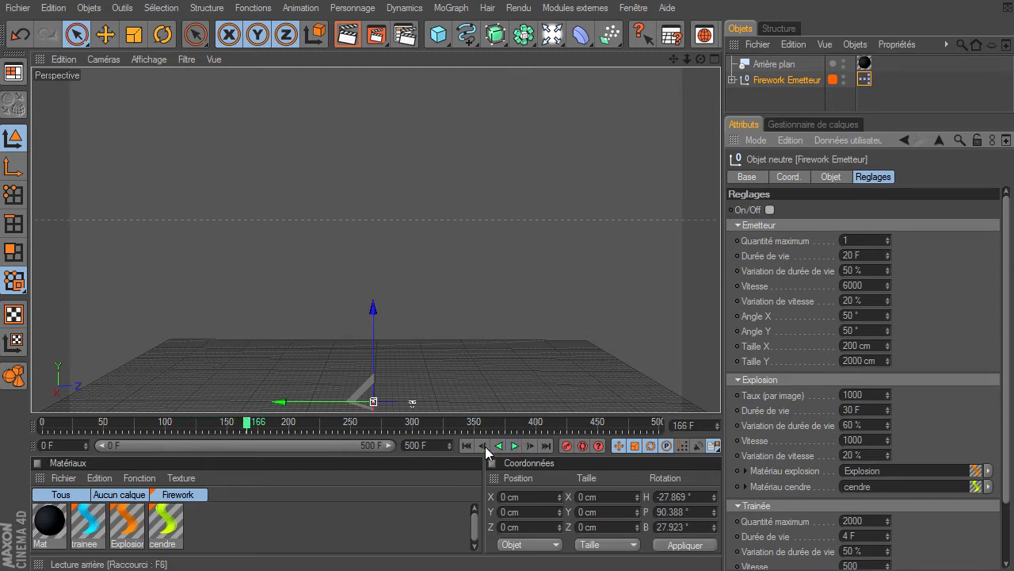
{"action": "left_click", "coordinate": [468, 446]}
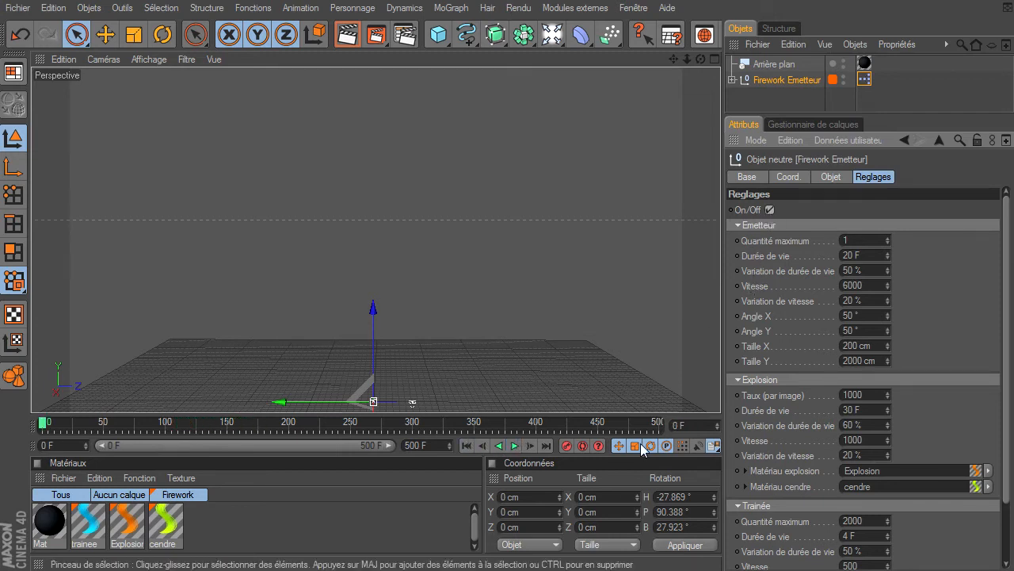
Play the fireworks animation, pause it at frame 151, and render the perspective view.
{"action": "left_click", "coordinate": [515, 445]}
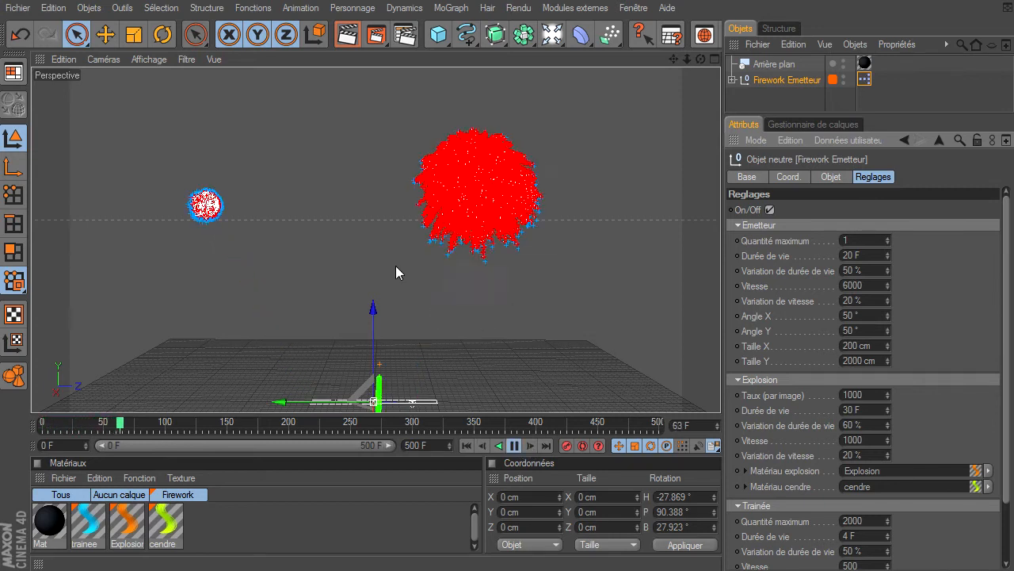
{"action": "left_click", "coordinate": [514, 447]}
{"action": "left_click", "coordinate": [343, 32]}
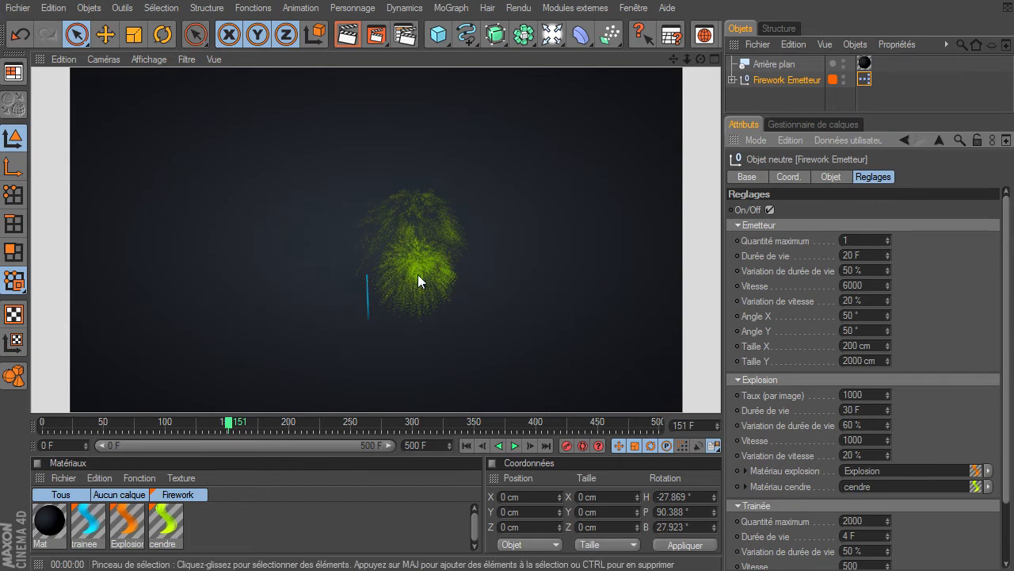
Inspect the cendre material's colour settings, render the view at frame 151 again, and resume the animation playback.
{"action": "left_click", "coordinate": [164, 523]}
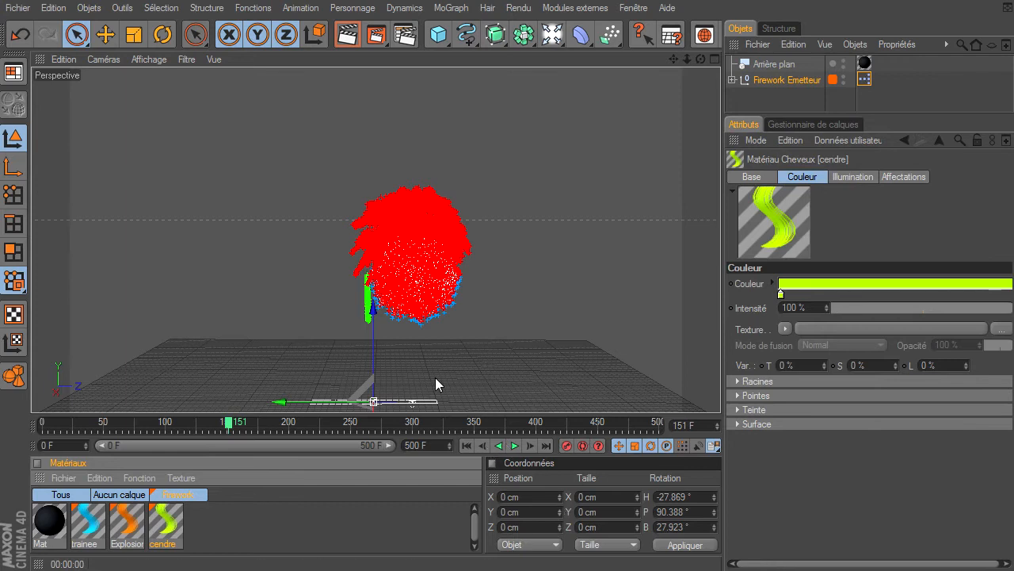
{"action": "left_click", "coordinate": [347, 34]}
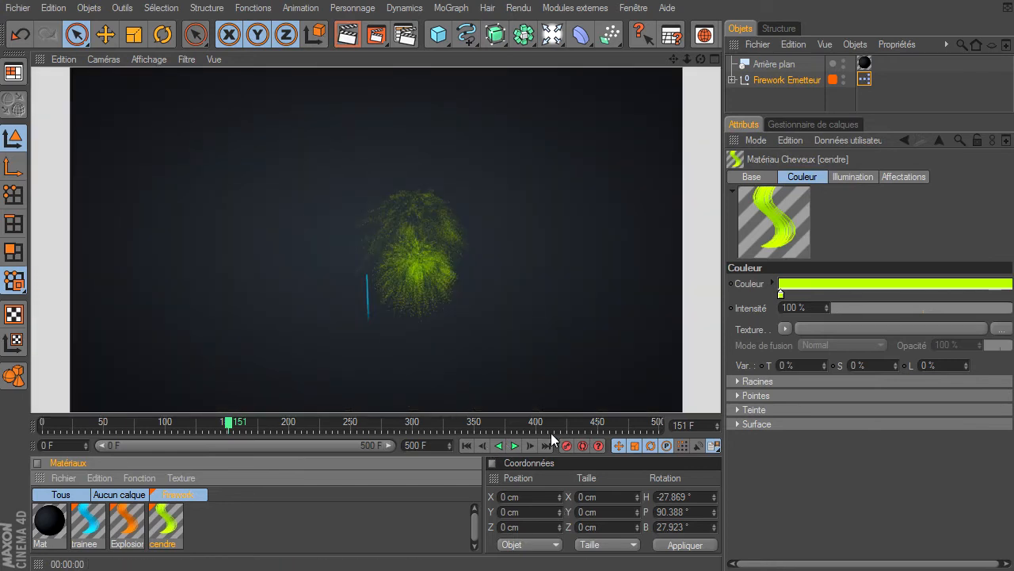
{"action": "left_click", "coordinate": [515, 446]}
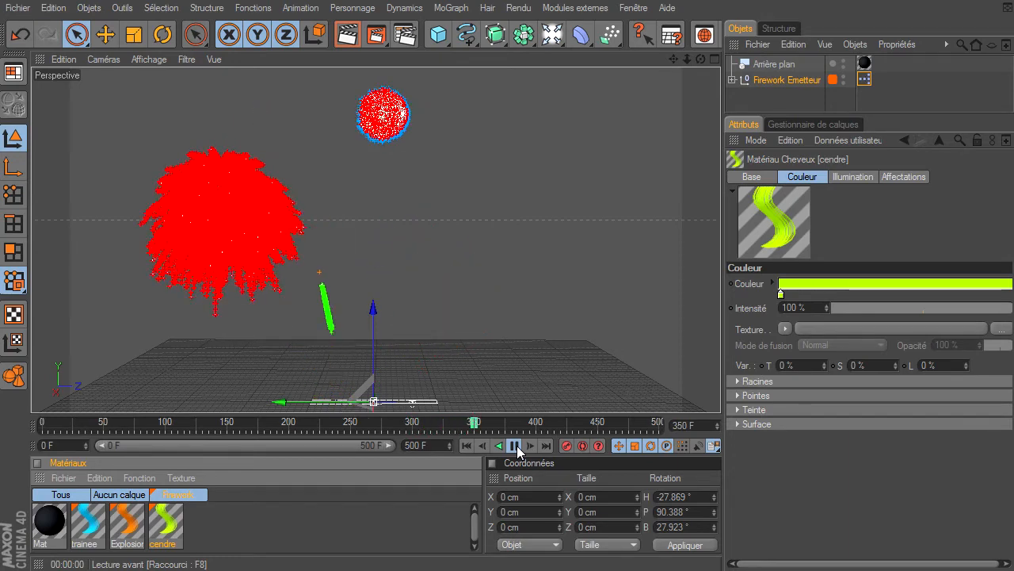
Stop the playback, return to the first frame, and open the Firework Emetteur's XPresso network in an enlarged window.
{"action": "left_click", "coordinate": [515, 445]}
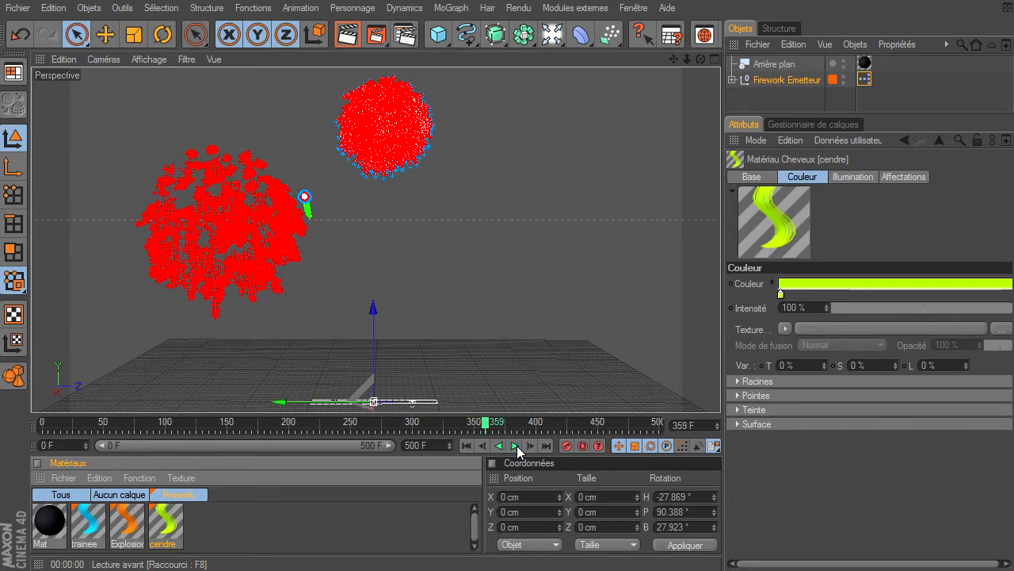
{"action": "left_click", "coordinate": [464, 445]}
{"action": "double_click", "coordinate": [864, 79]}
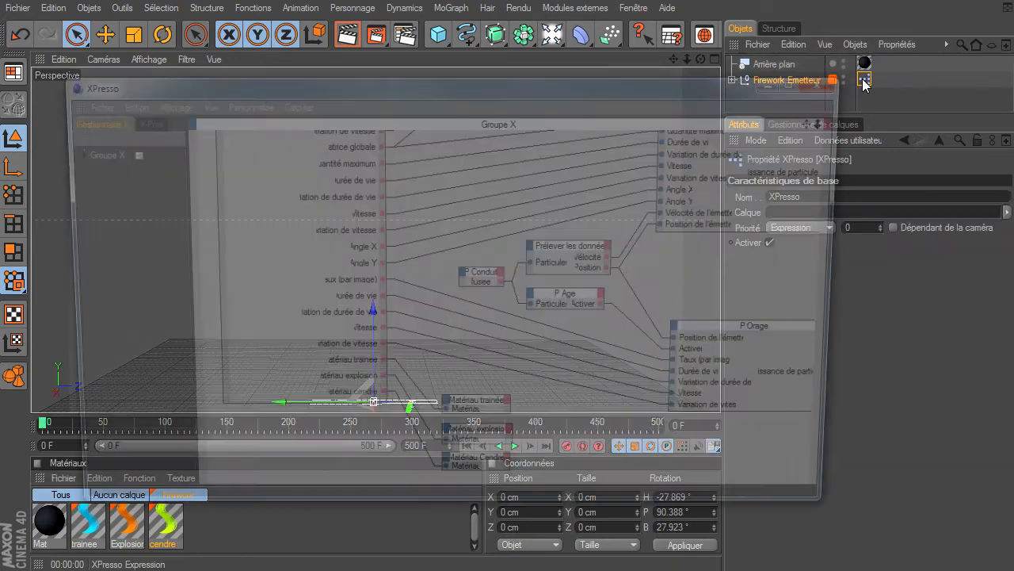
{"action": "left_click_drag", "start_coordinate": [406, 85], "coordinate": [373, 29]}
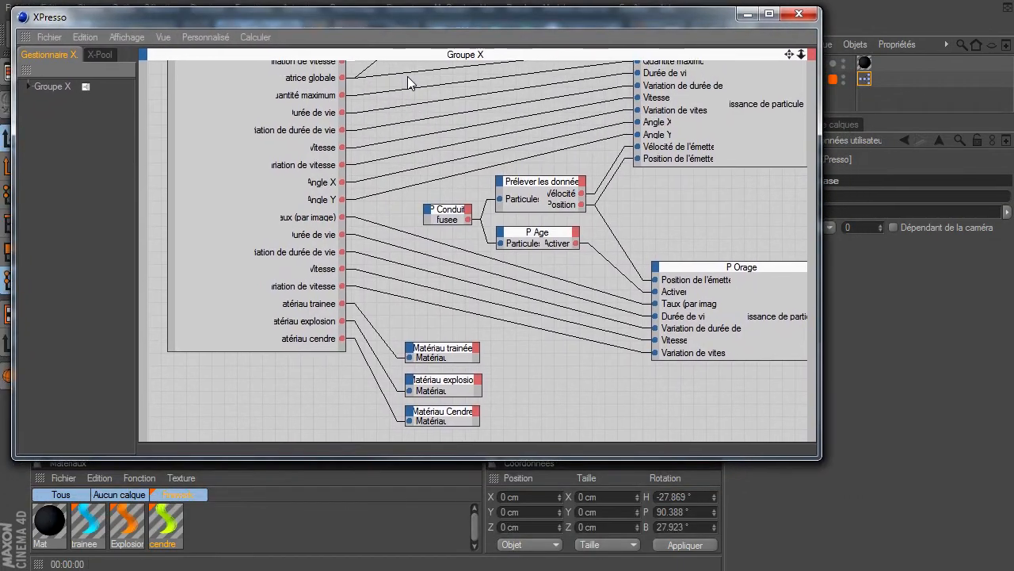
{"action": "left_click_drag", "start_coordinate": [818, 459], "coordinate": [1000, 564]}
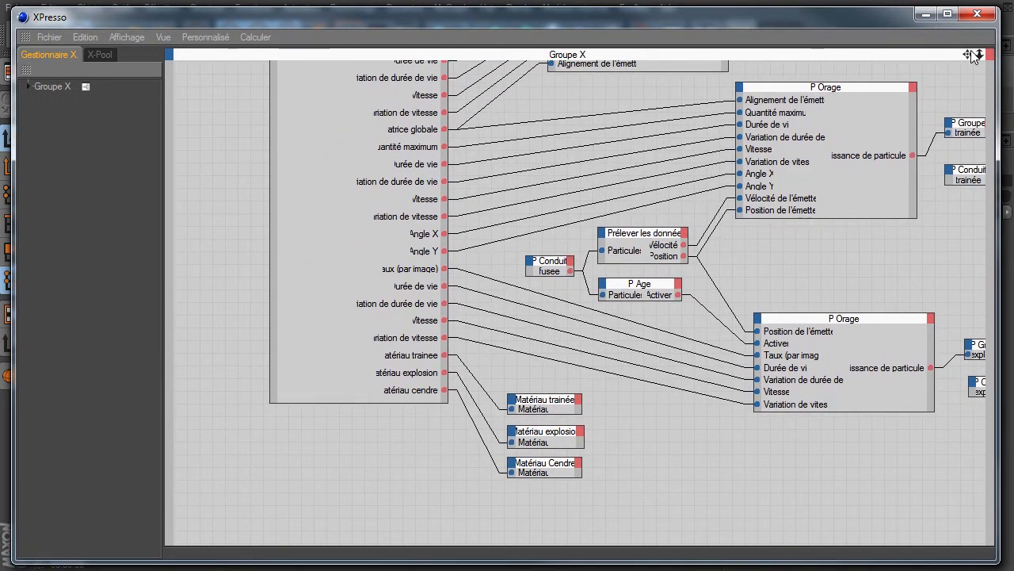
Examine the XPresso network's P Orage emitter nodes, their linked parameters, and the fusee, trainée and explosion particle groups.
{"action": "left_click_drag", "start_coordinate": [967, 54], "coordinate": [751, 393]}
{"action": "scroll", "coordinate": [751, 392], "scroll_direction": "down", "scroll_amount": 5}
{"action": "scroll", "coordinate": [753, 395], "scroll_direction": "down", "scroll_amount": 3}
{"action": "scroll", "coordinate": [753, 393], "scroll_direction": "up", "scroll_amount": 3}
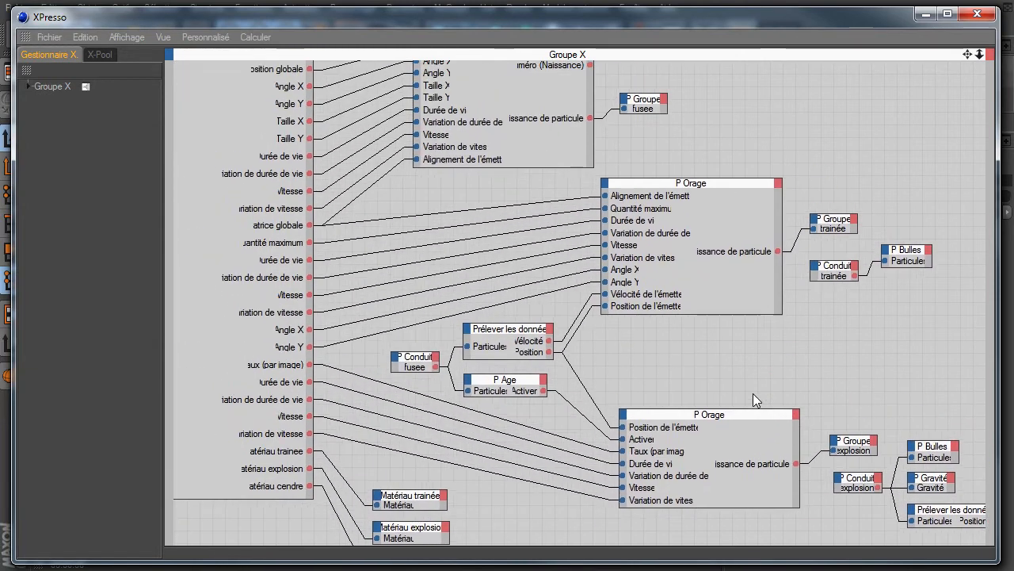
{"action": "left_click_drag", "start_coordinate": [753, 393], "coordinate": [757, 423]}
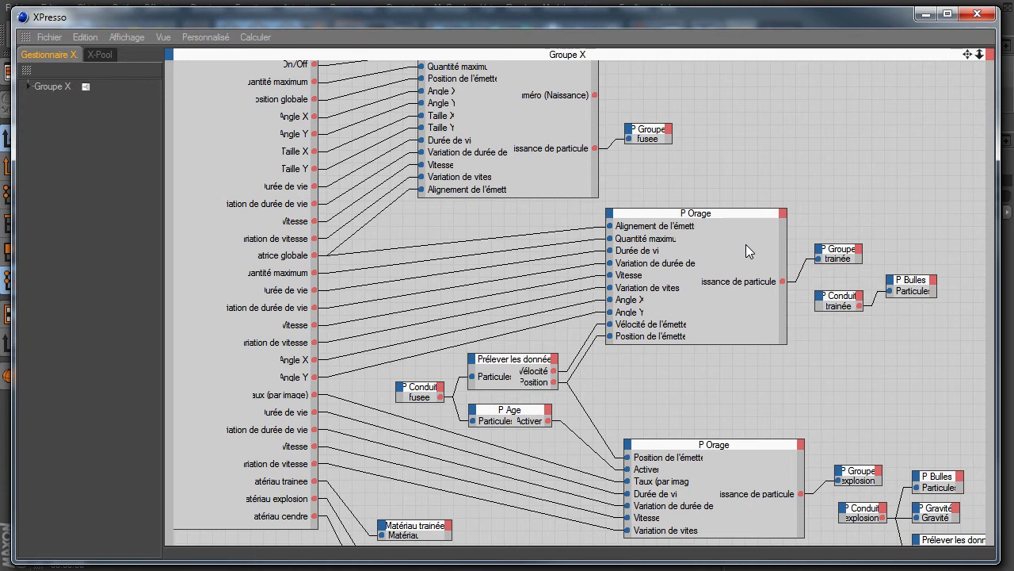
{"action": "left_click_drag", "start_coordinate": [979, 55], "coordinate": [753, 393]}
{"action": "left_click_drag", "start_coordinate": [967, 56], "coordinate": [752, 392]}
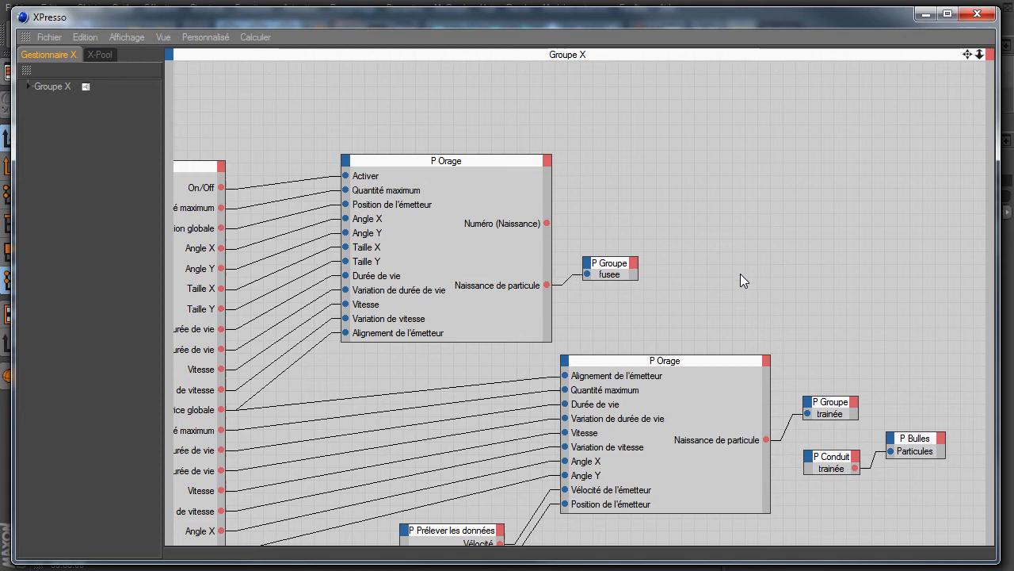
{"action": "left_click_drag", "start_coordinate": [966, 55], "coordinate": [756, 435]}
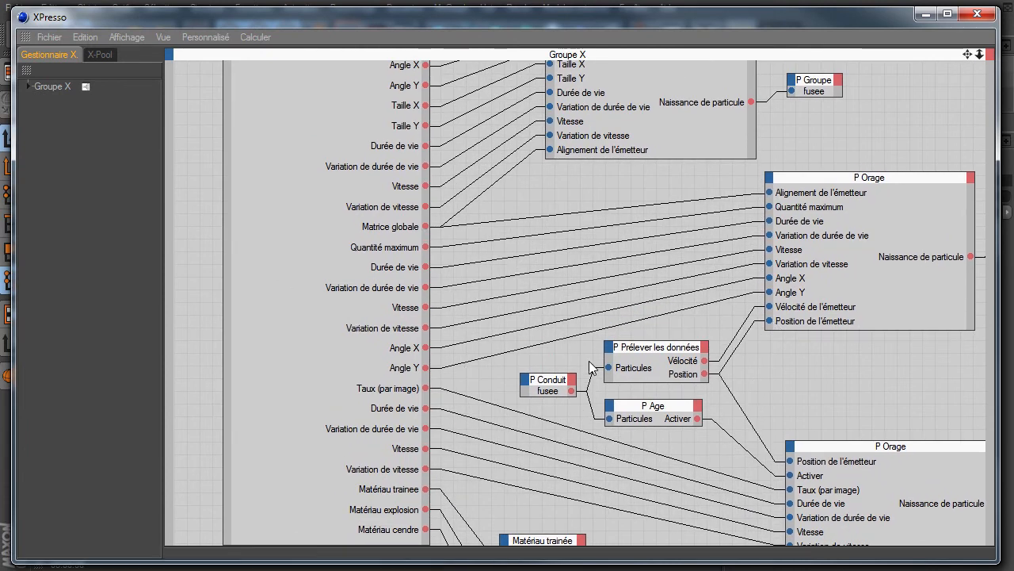
Inspect the P Prélever les données and P Age nodes fed by the fusee group, and close the XPresso editor.
{"action": "left_click", "coordinate": [634, 348]}
{"action": "left_click", "coordinate": [640, 407]}
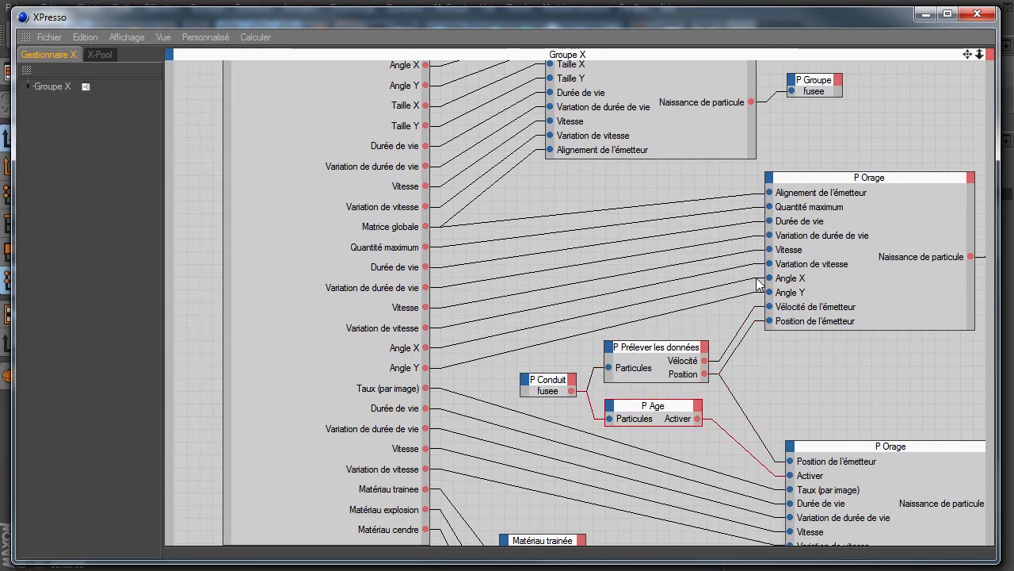
{"action": "left_click", "coordinate": [978, 14]}
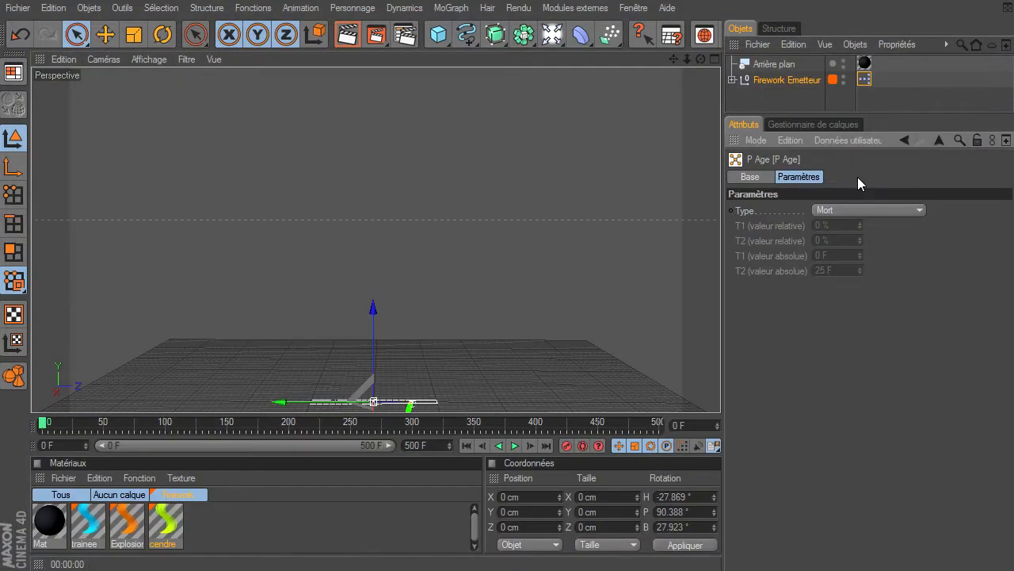
Show the Firework Emetteur's Reglages and collapse the Emetteur, Explosion and Trainée setting groups.
{"action": "left_click", "coordinate": [776, 94]}
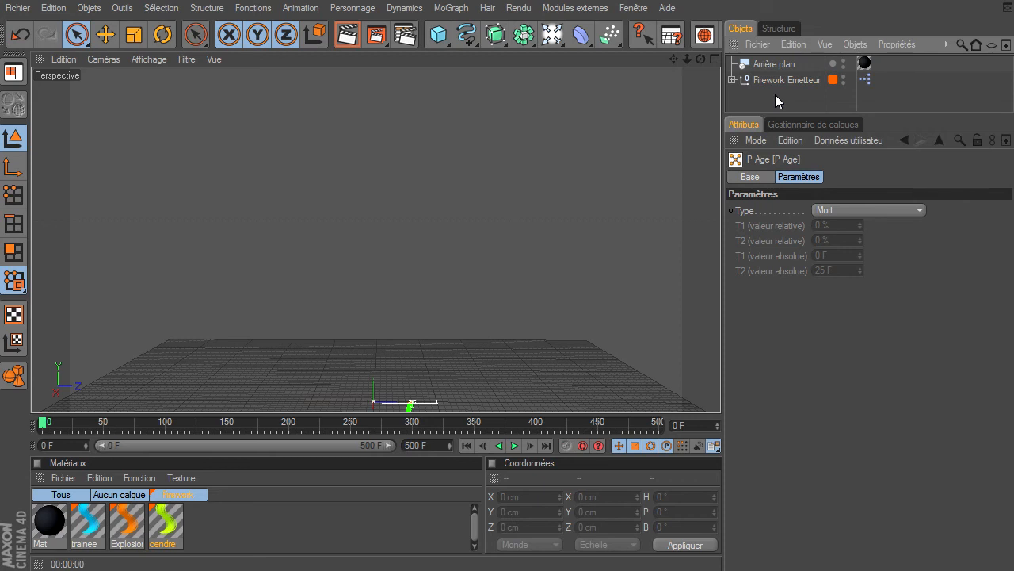
{"action": "left_click", "coordinate": [776, 80]}
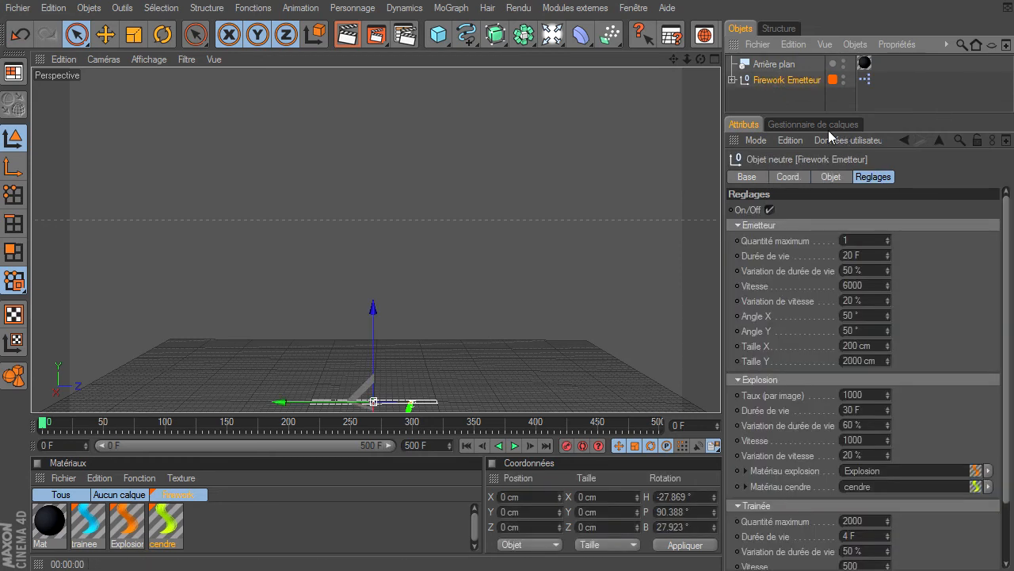
{"action": "left_click", "coordinate": [738, 225]}
{"action": "left_click", "coordinate": [738, 239]}
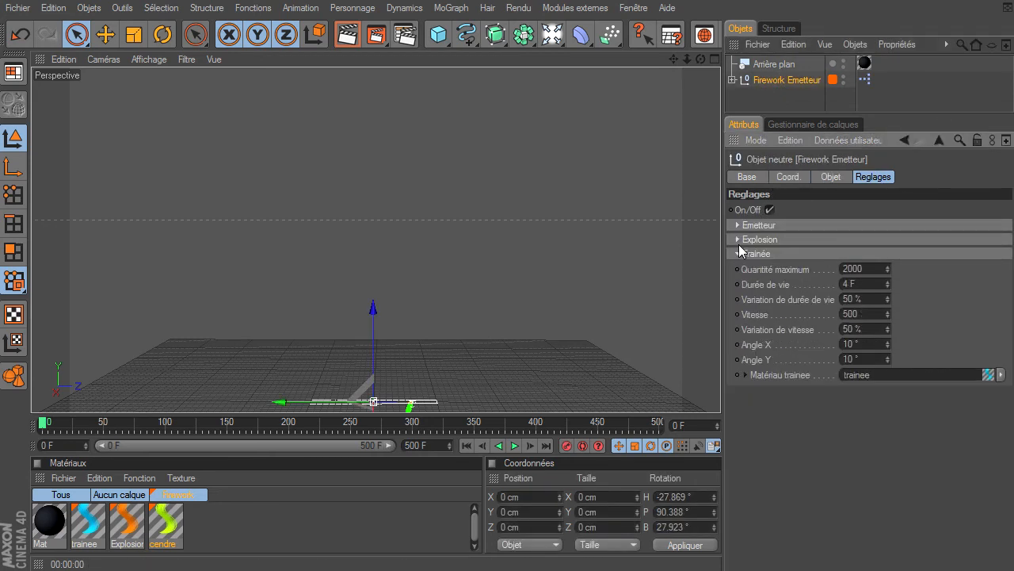
{"action": "left_click", "coordinate": [739, 254]}
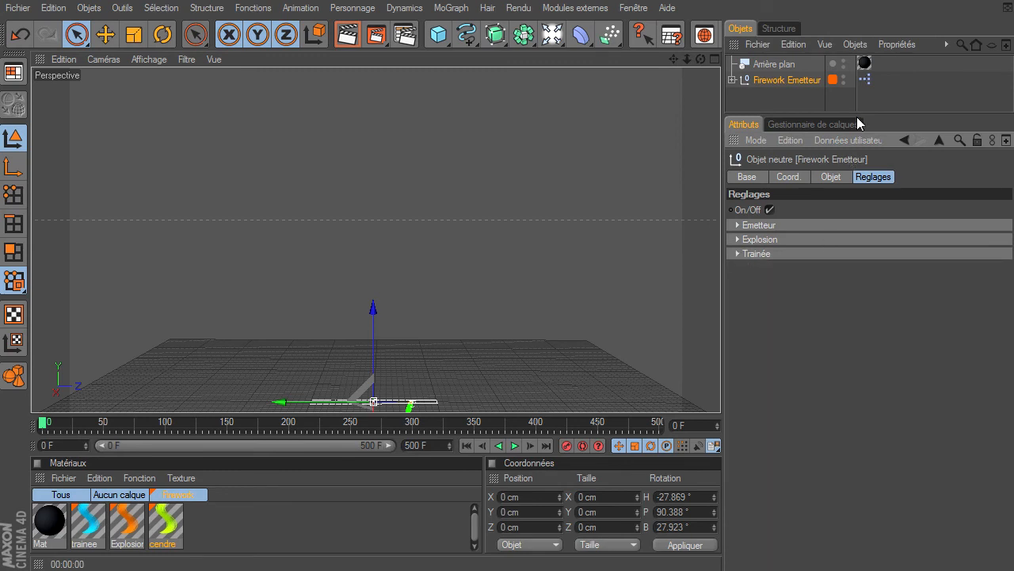
Expand the Emetteur, Explosion and Trainée groups again to review their parameters, and deselect the Firework Emetteur.
{"action": "left_click", "coordinate": [739, 226]}
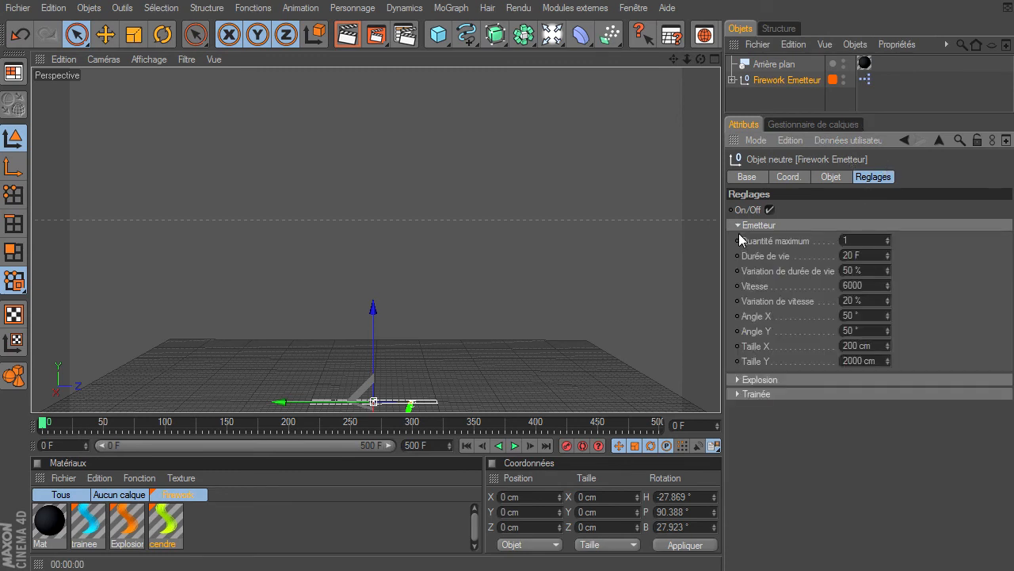
{"action": "left_click", "coordinate": [738, 379]}
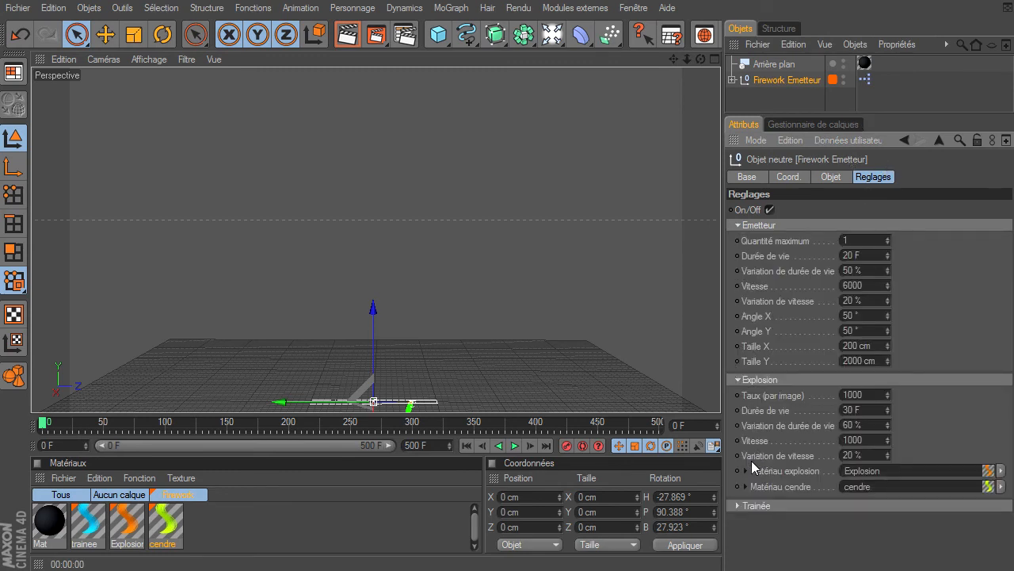
{"action": "left_click", "coordinate": [737, 505]}
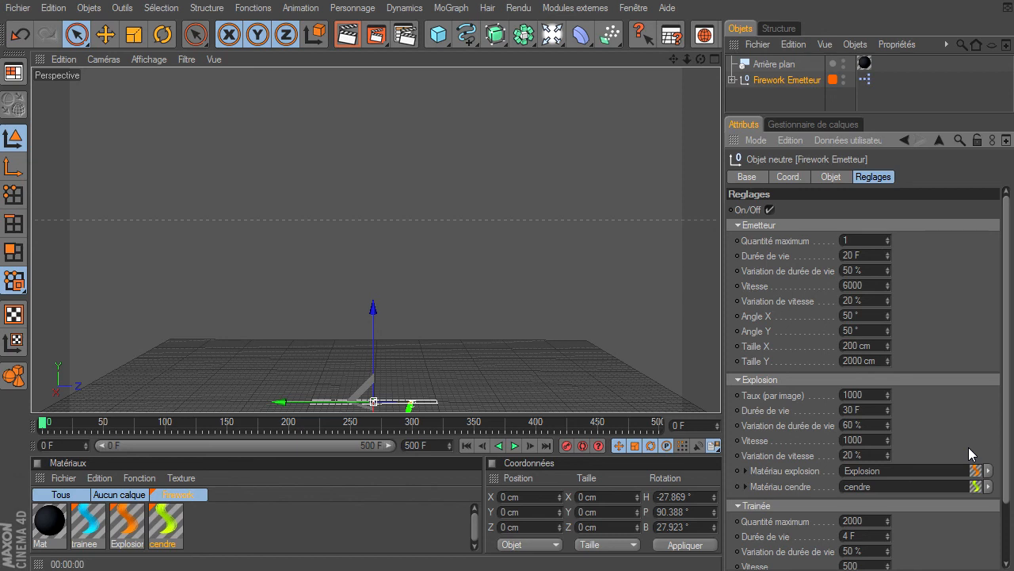
{"action": "left_click", "coordinate": [757, 91]}
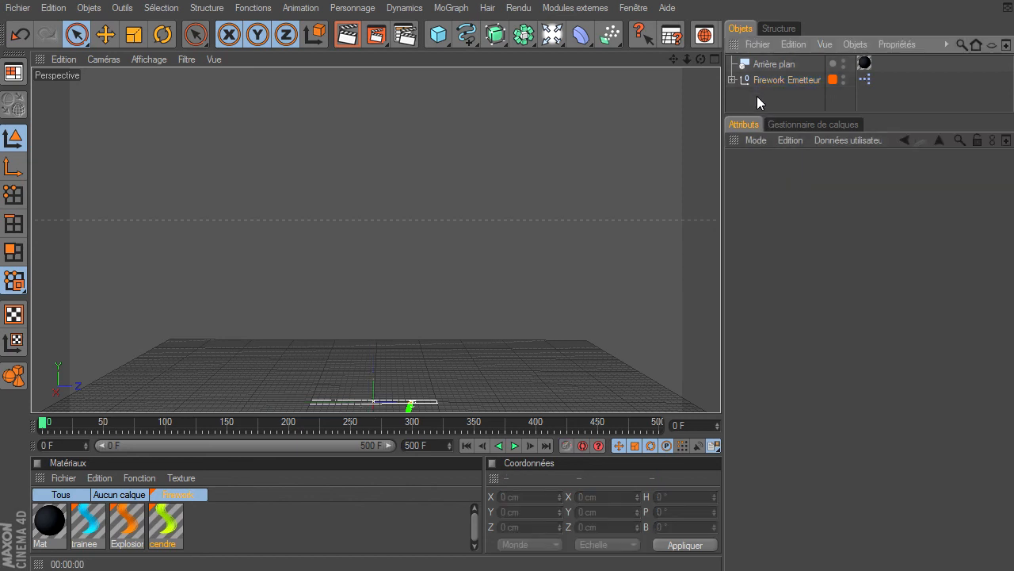